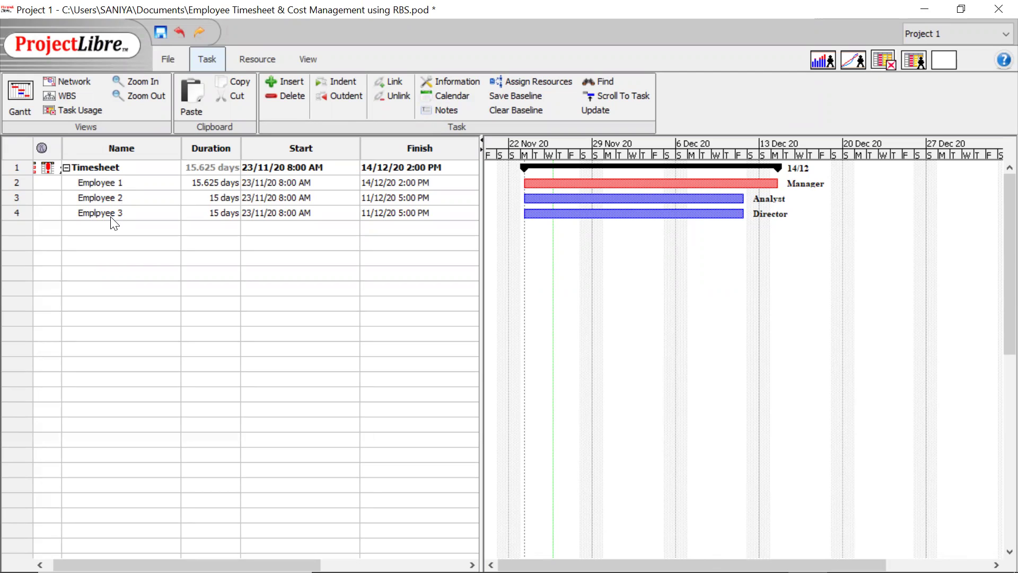
- Check which resource is assigned to the Employee 1 task and at what units
click(66, 168)
click(66, 168)
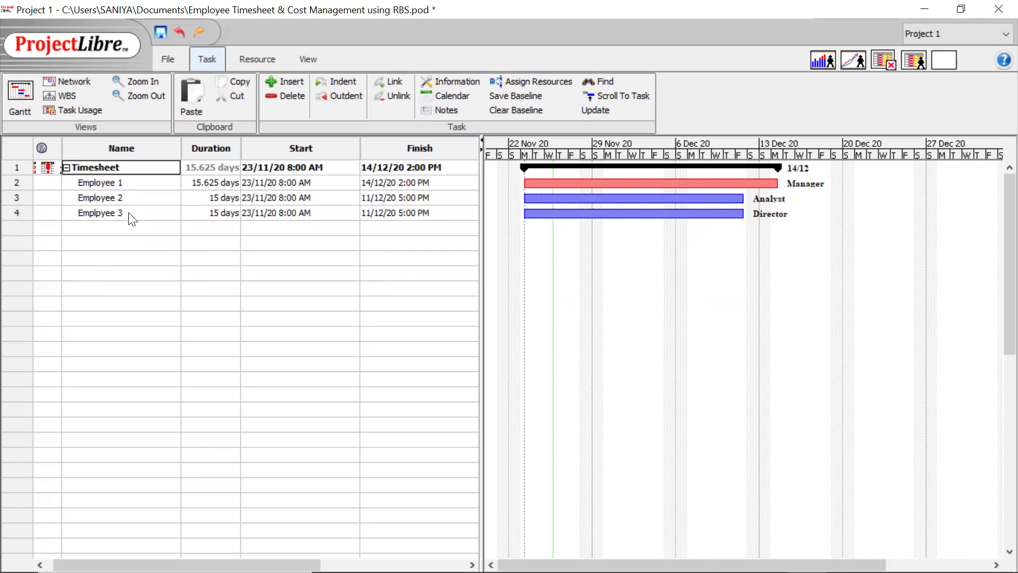
double_click(145, 184)
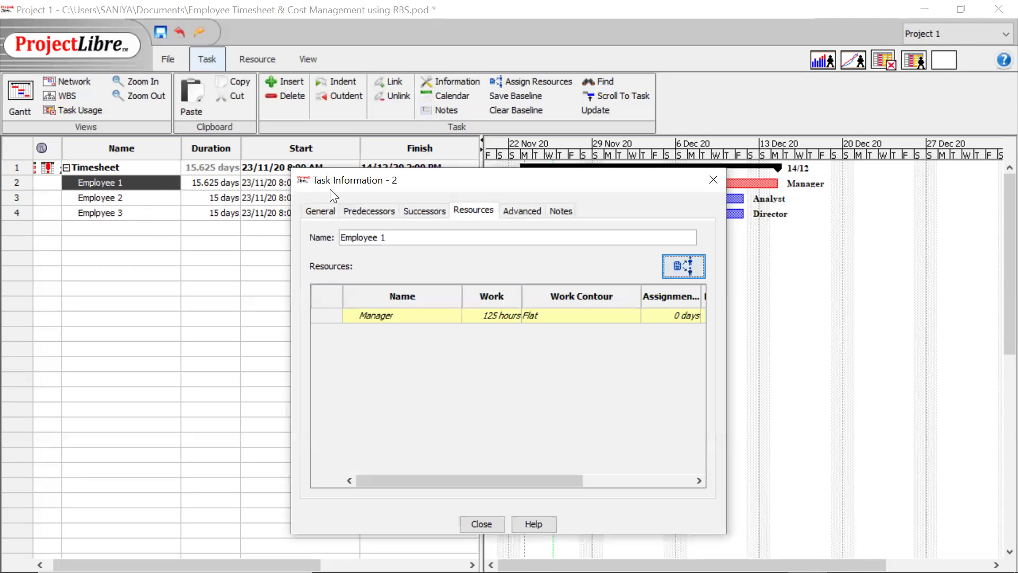
click(686, 266)
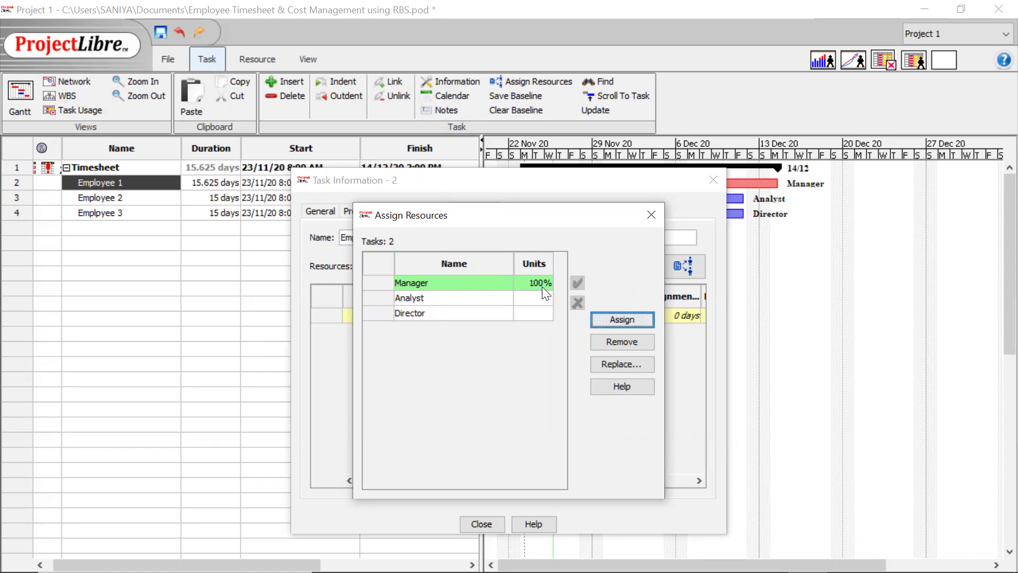
click(484, 283)
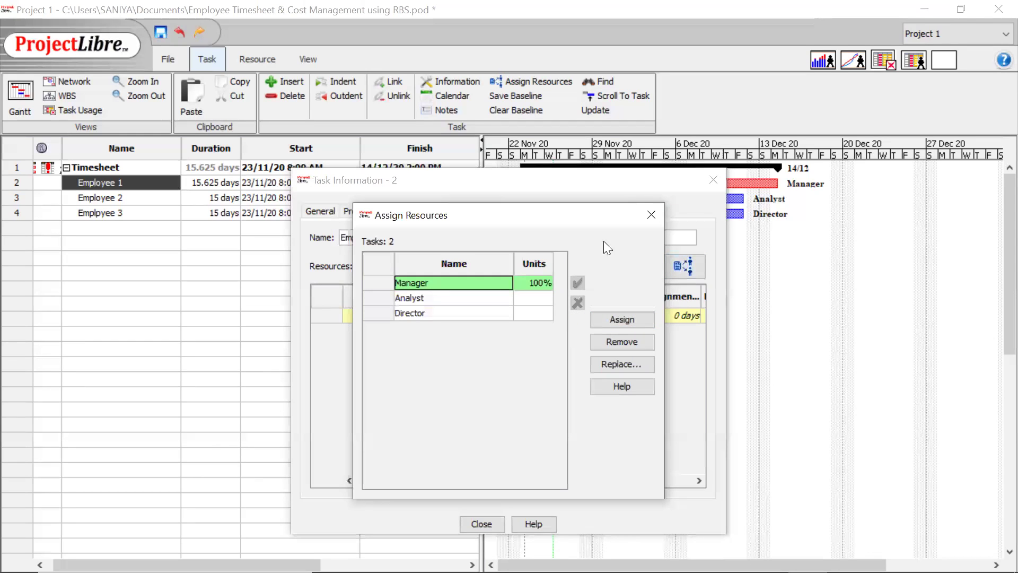
click(650, 218)
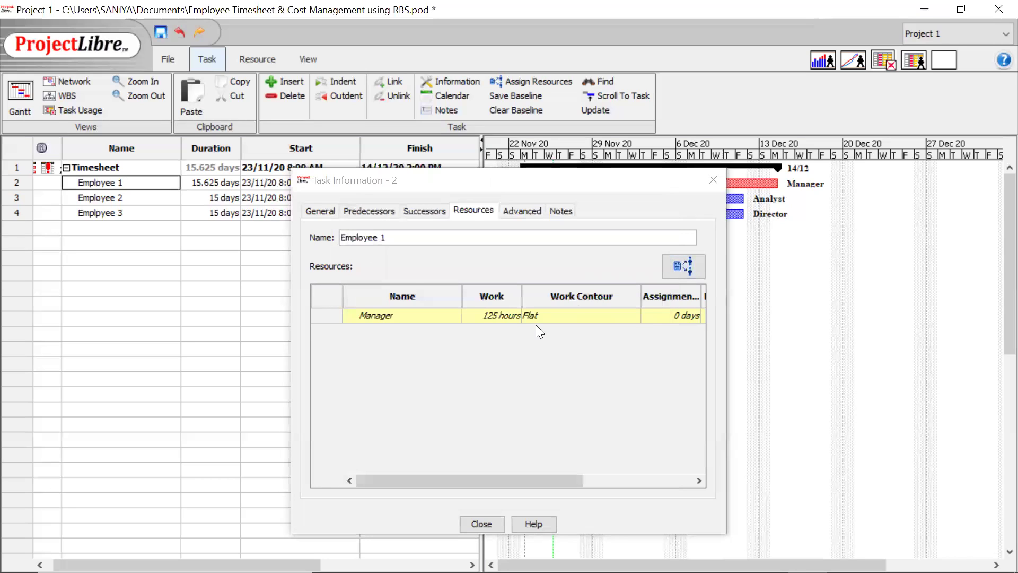
- Inspect the Manager's work hours in the Employee 1 task information and close it
double_click(497, 316)
click(490, 317)
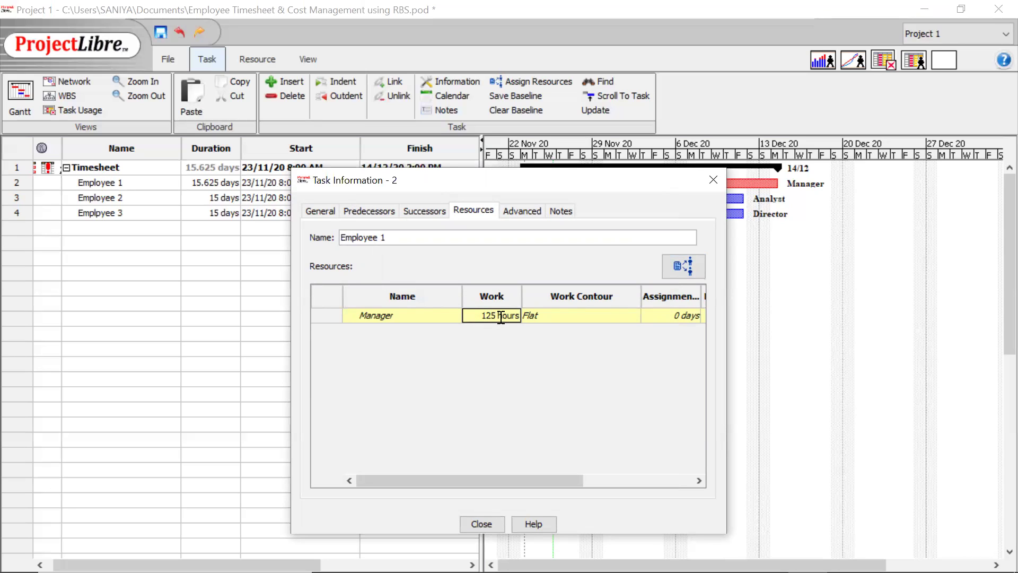
double_click(498, 317)
click(709, 178)
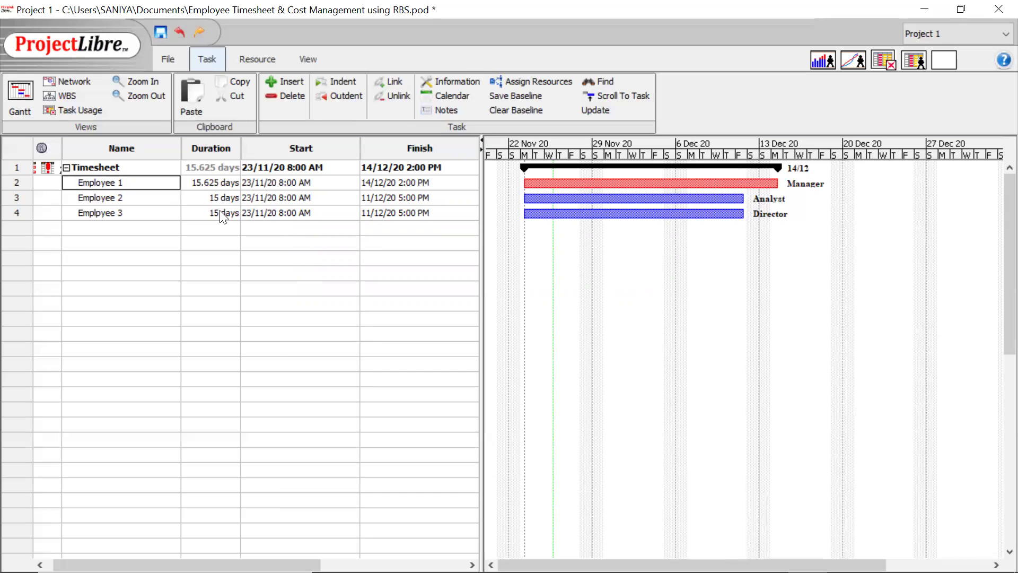
- Review the resource assignment, units and work hours of the Employee 2 task
double_click(137, 198)
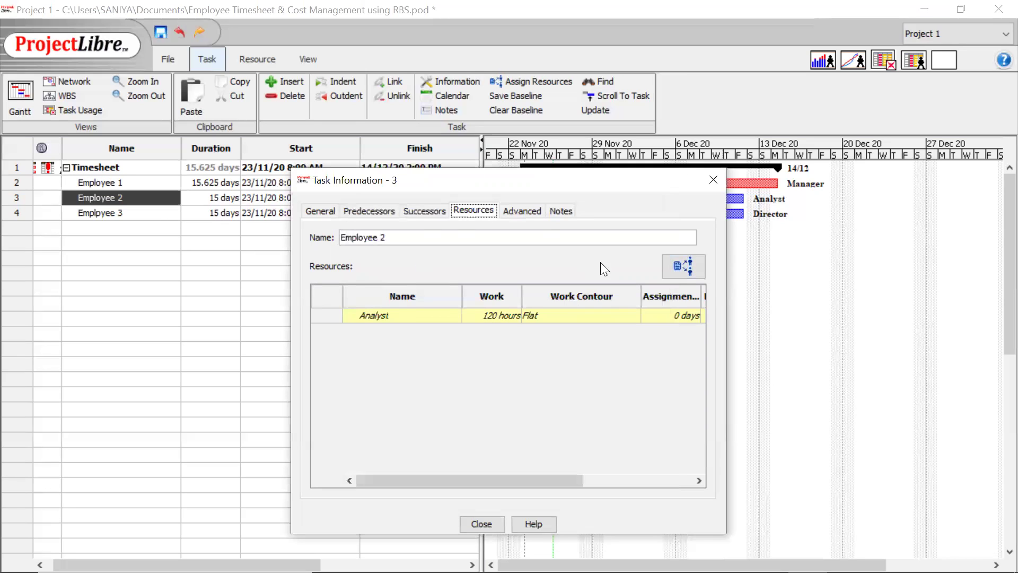
click(687, 273)
click(422, 297)
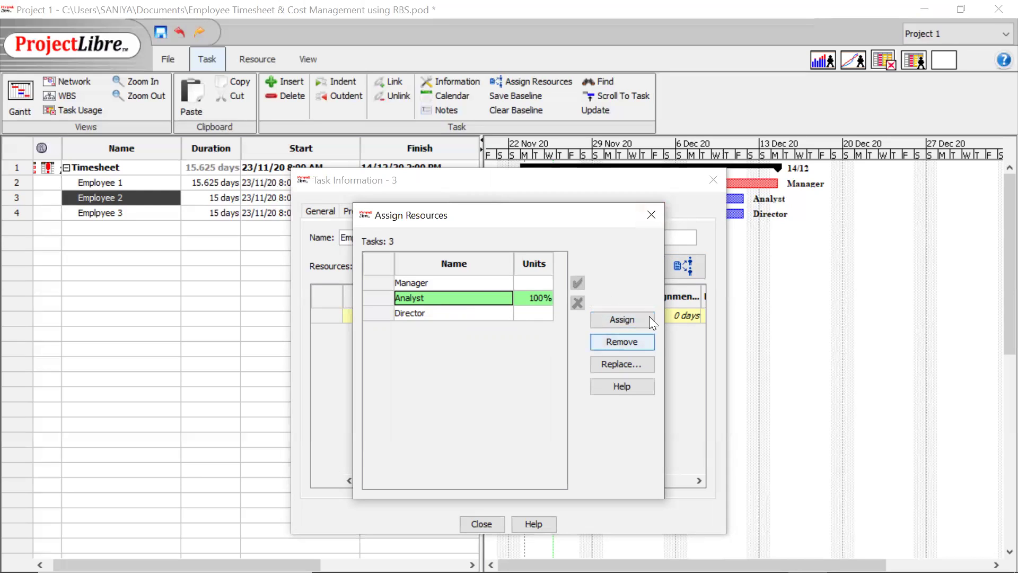
click(653, 215)
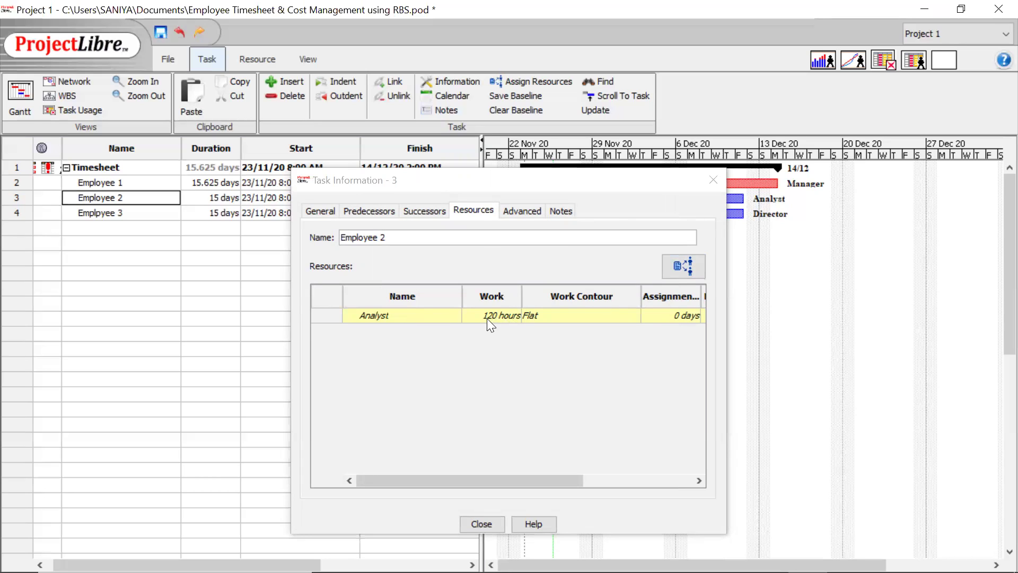
click(713, 180)
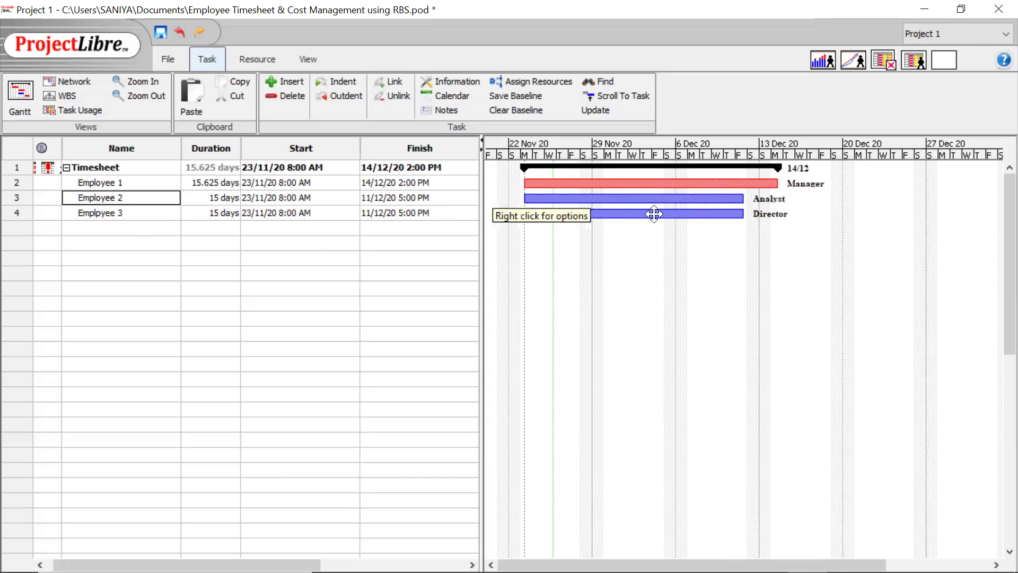
- Examine the durations of the three employee tasks under Timesheet
double_click(197, 183)
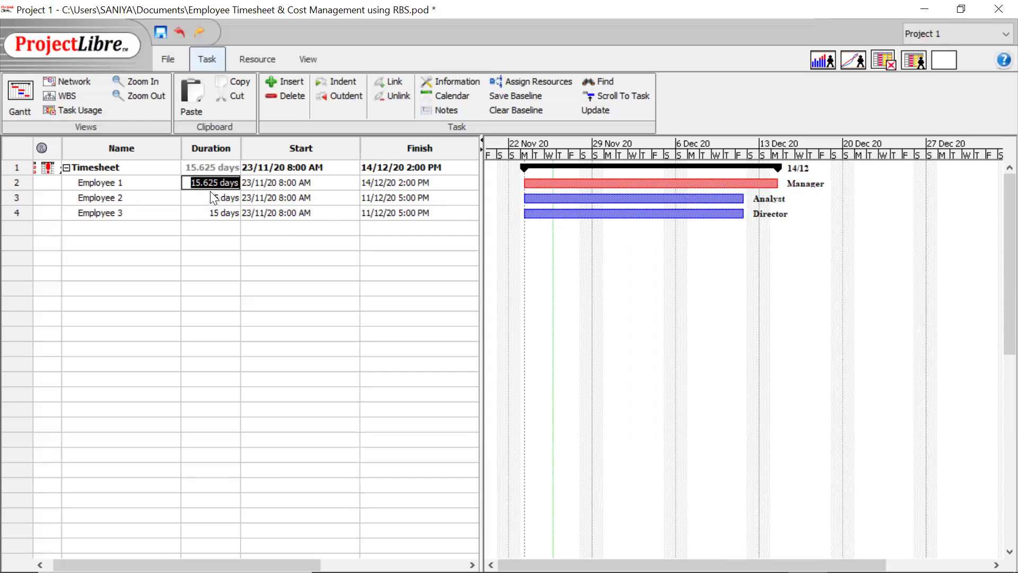
double_click(132, 197)
click(215, 198)
double_click(214, 197)
double_click(150, 212)
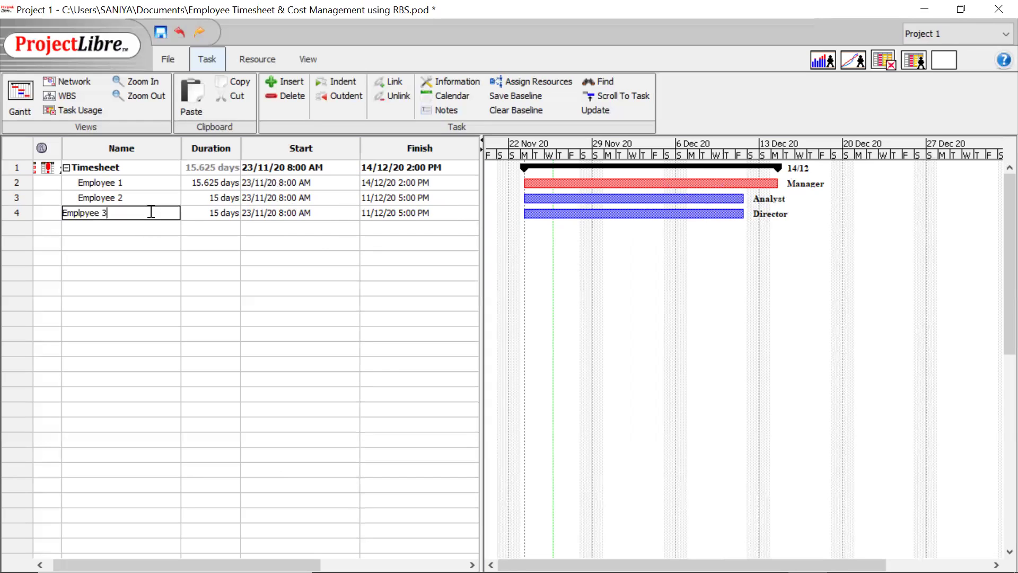
double_click(199, 213)
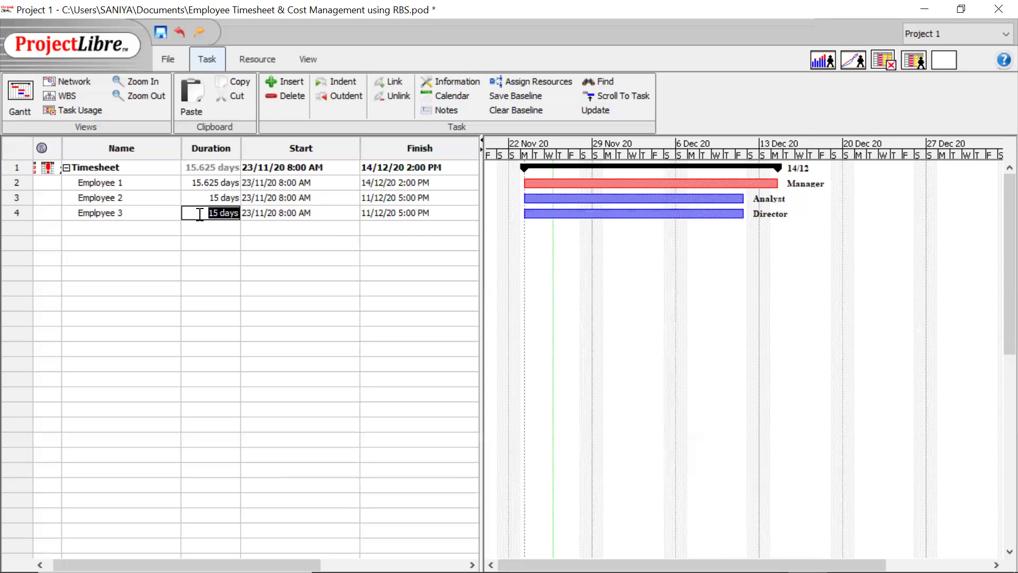
- Show the resource sheet and examine the Manager's availability and the resources' rate and calendar columns
click(256, 58)
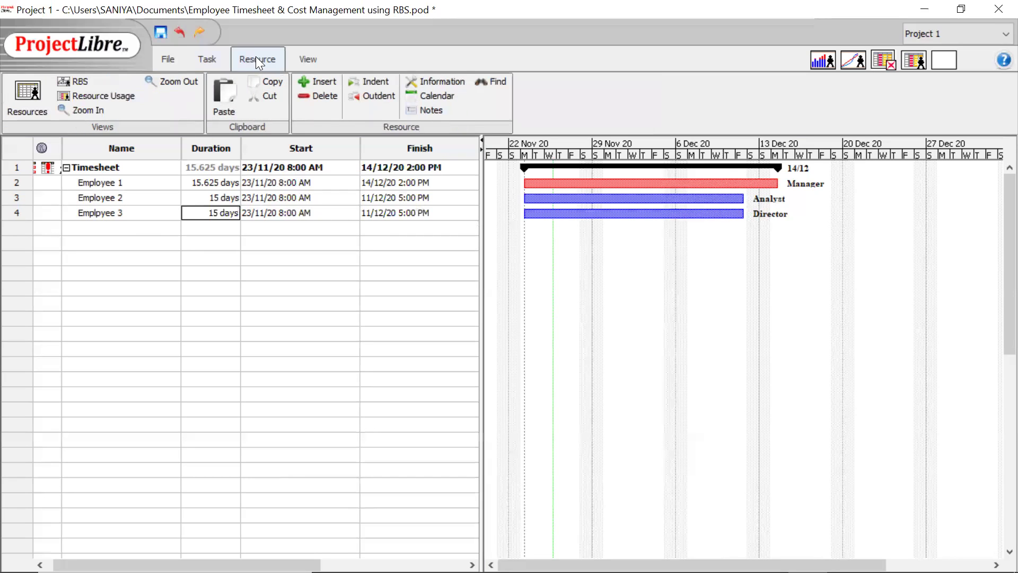
click(40, 92)
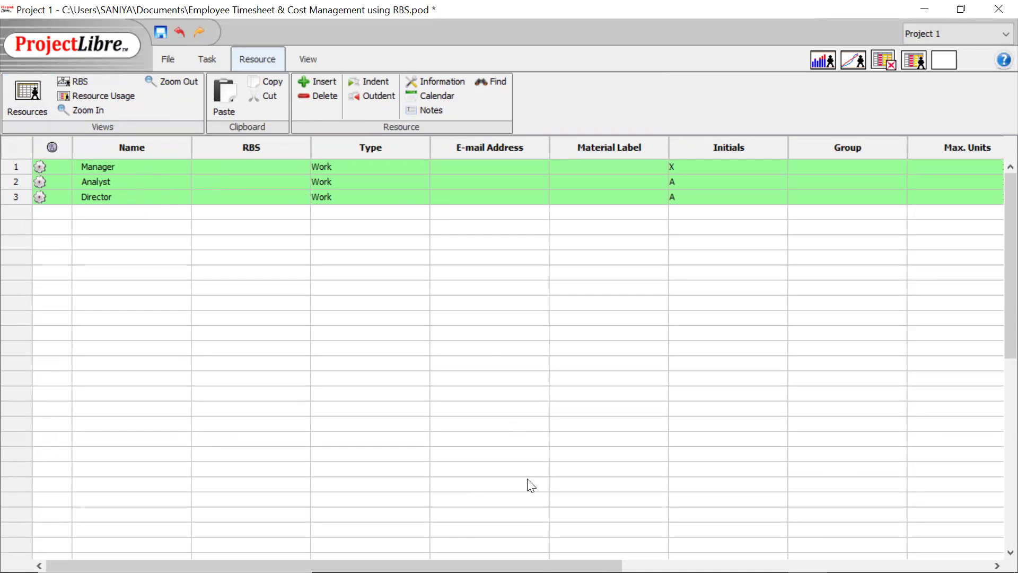
double_click(369, 166)
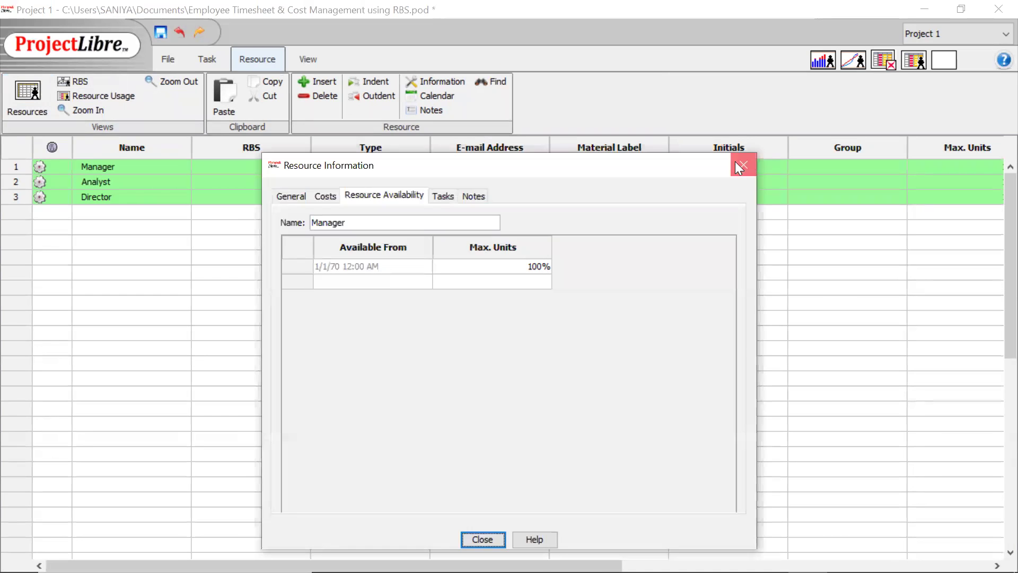
click(747, 162)
drag(334, 566, 686, 566)
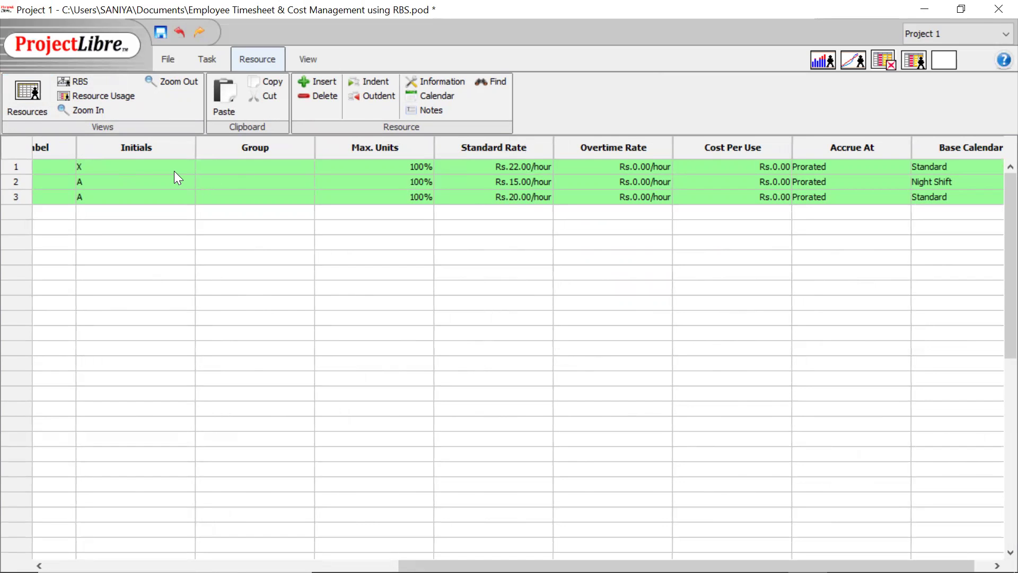
click(137, 168)
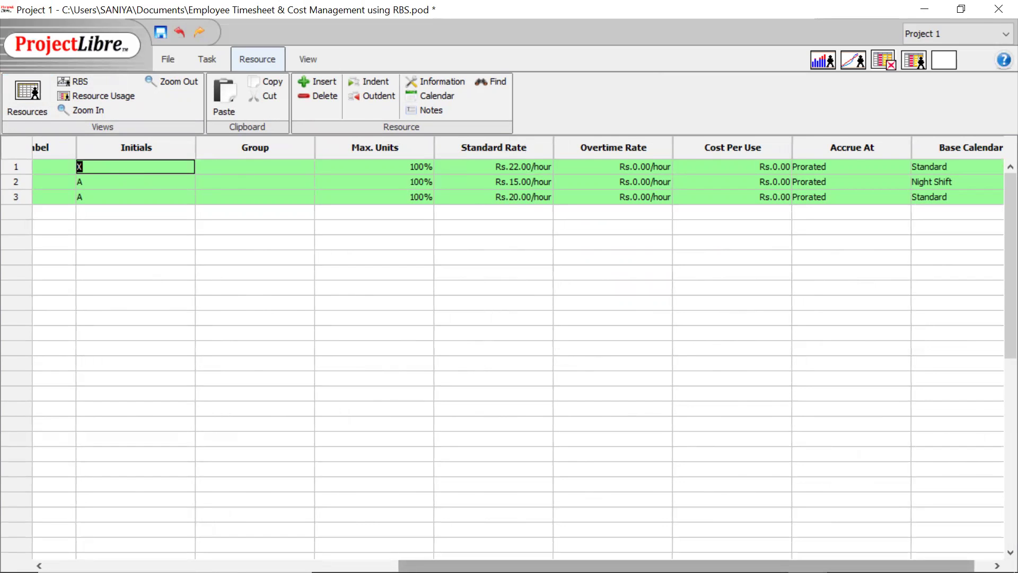
- Look up the Manager's standard rate in cost rate table A of its resource information
drag(530, 566, 175, 565)
double_click(131, 168)
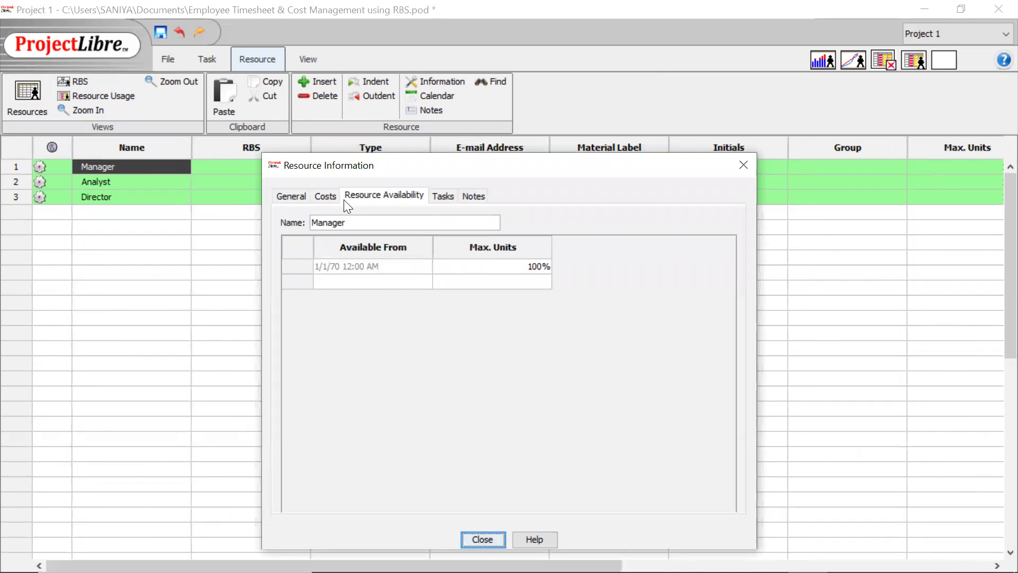
click(329, 196)
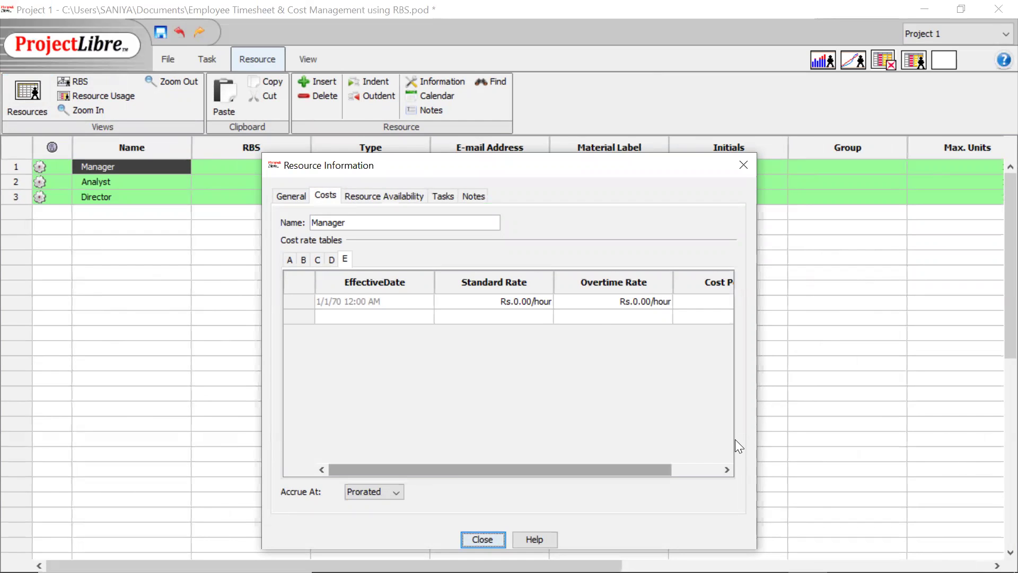
drag(629, 467, 752, 461)
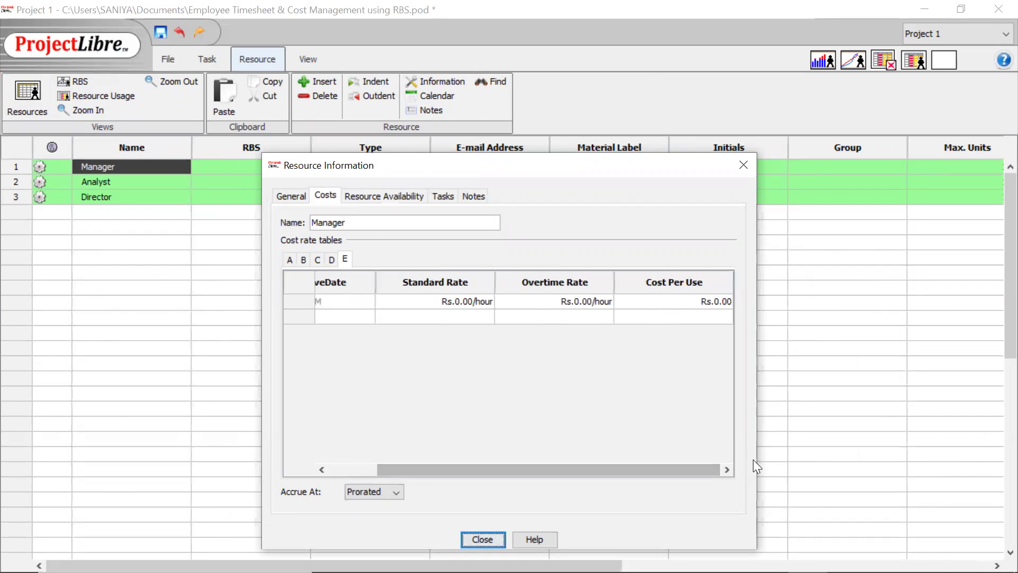
click(287, 259)
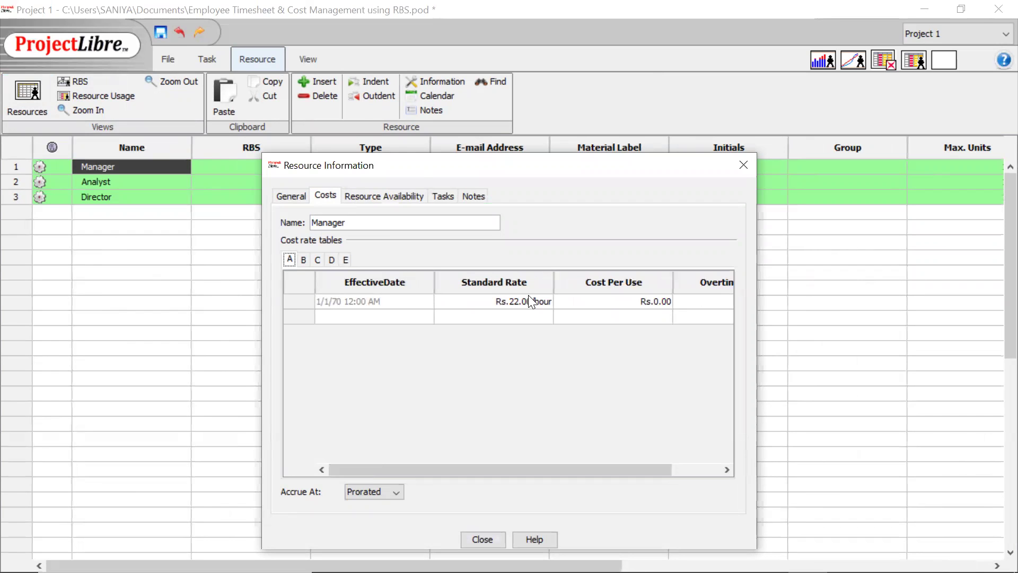
drag(536, 165, 496, 258)
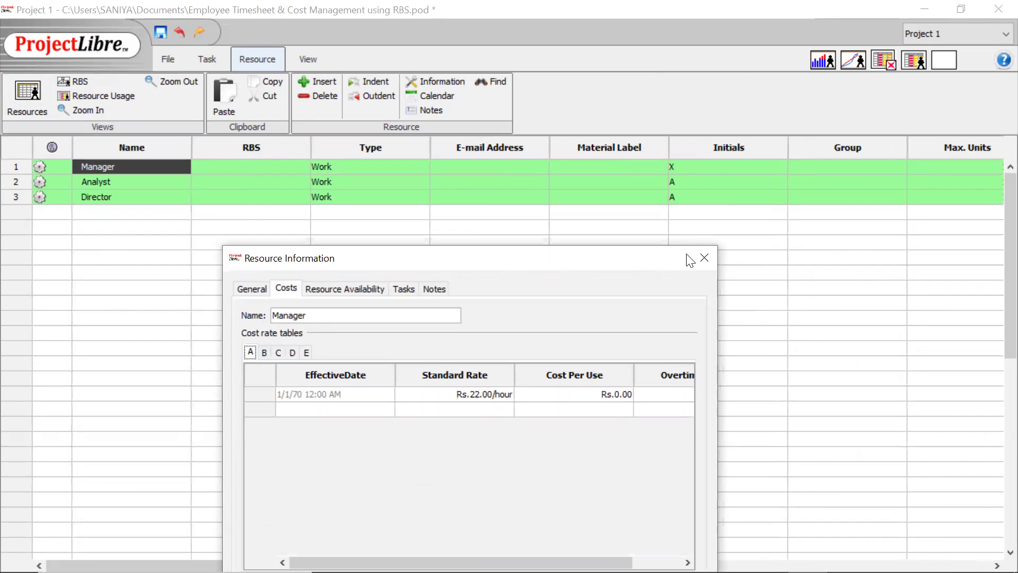
click(704, 257)
- Check the standard rates of the Analyst and Director, and view the resource costs in the RBS chart
double_click(112, 180)
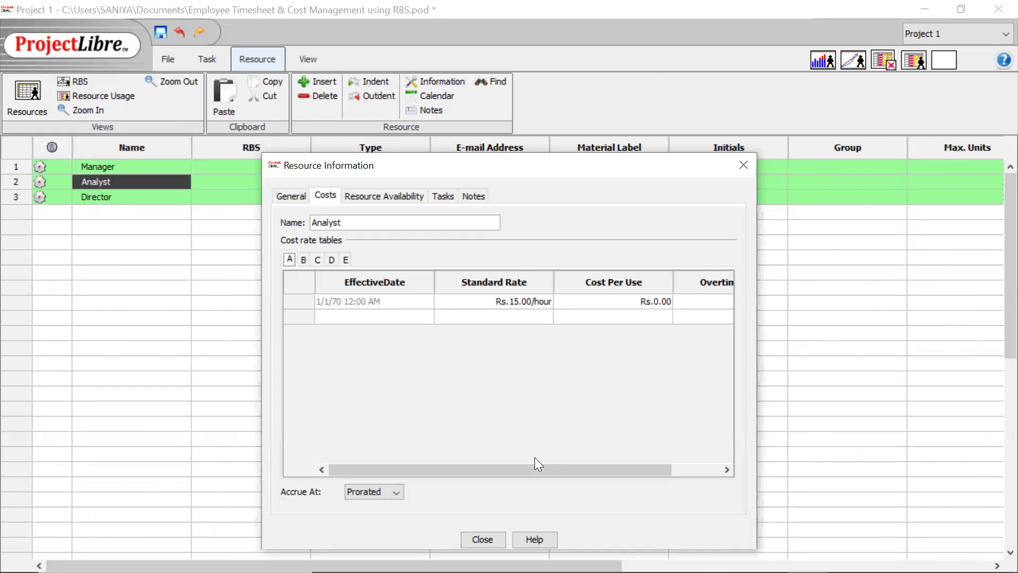
click(479, 538)
click(108, 195)
double_click(107, 195)
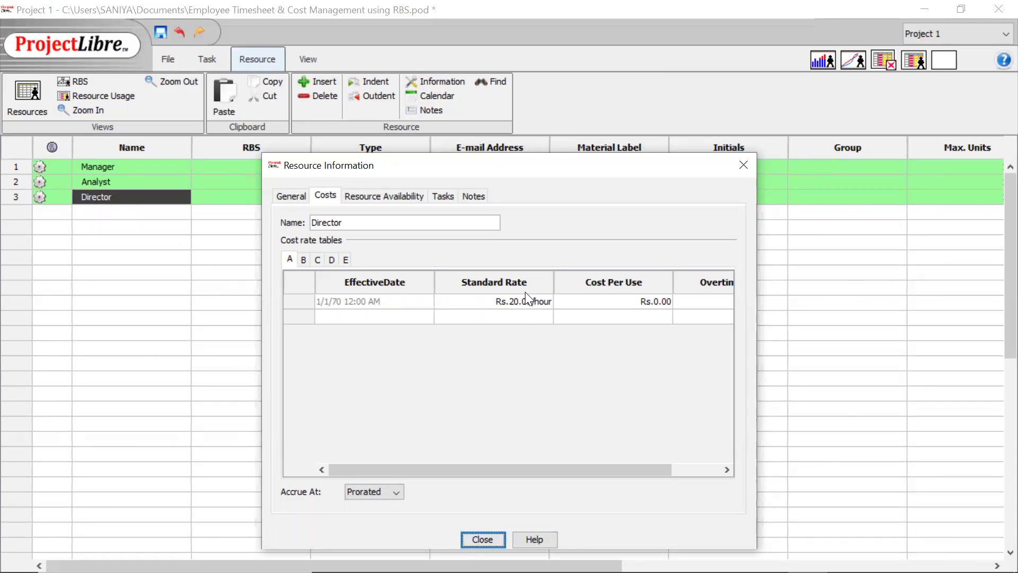
click(470, 540)
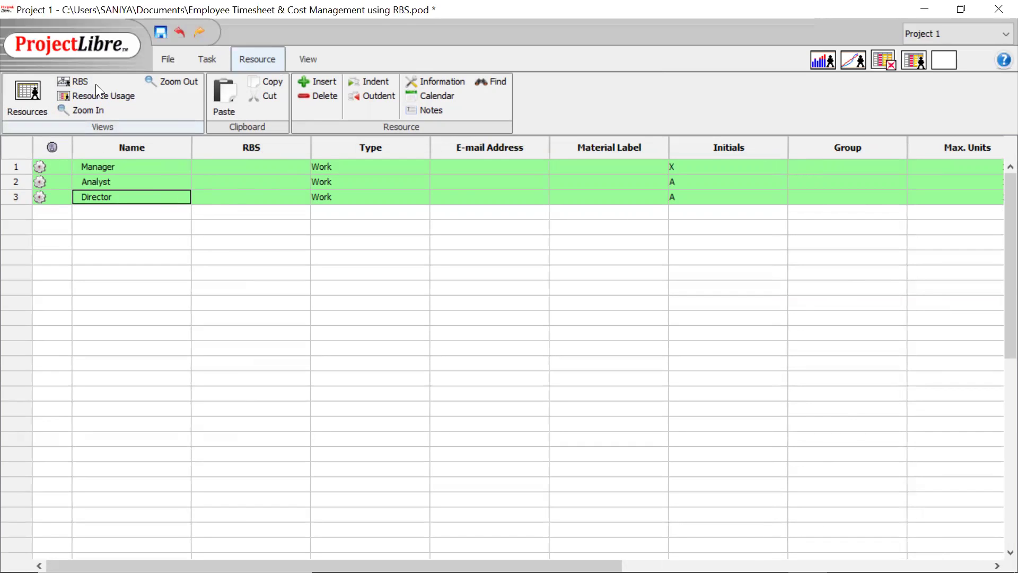
click(79, 84)
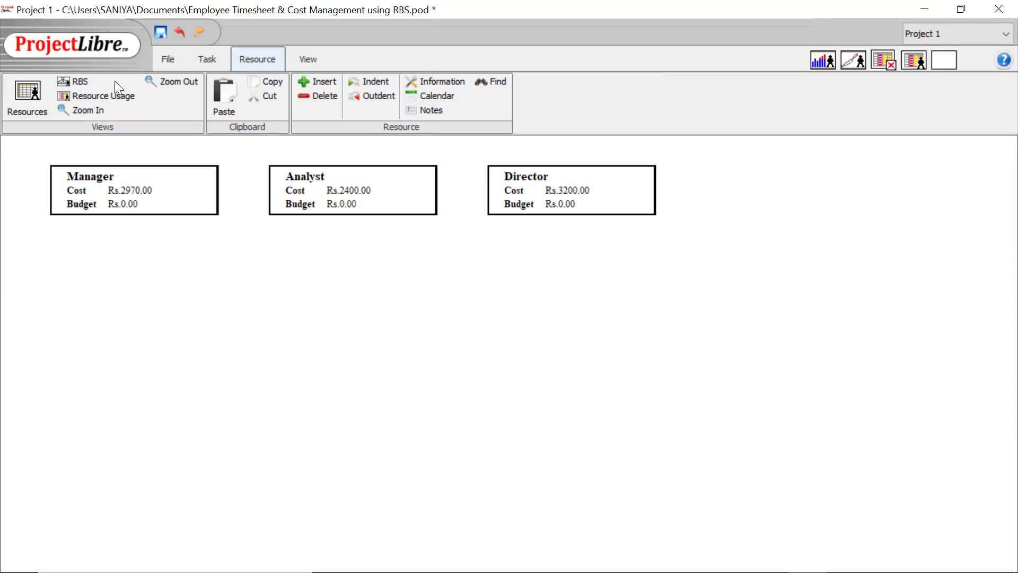
- Show the Task Usage view and inspect the Manager's work hours on the Employee 1 task
click(203, 62)
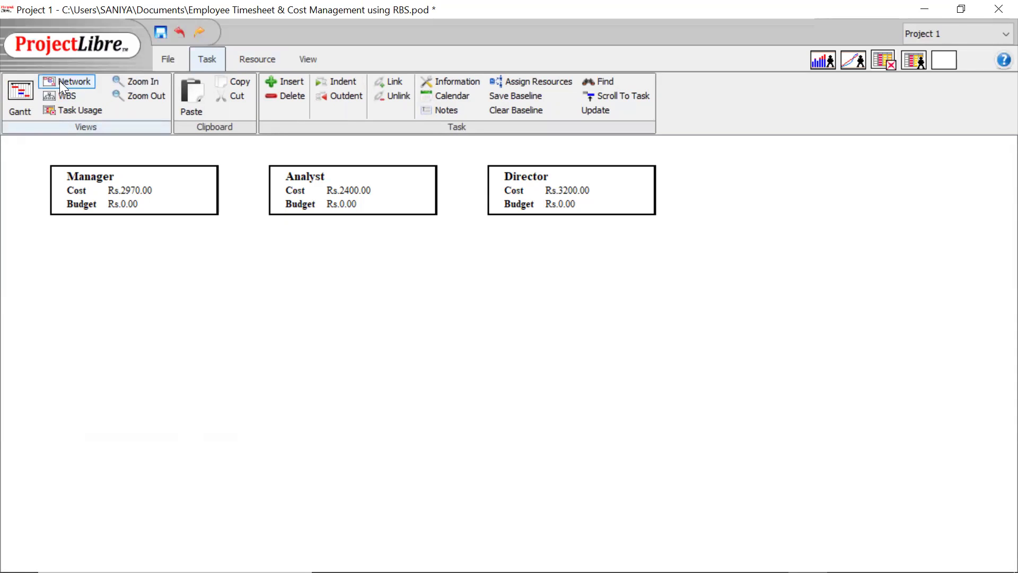
click(72, 108)
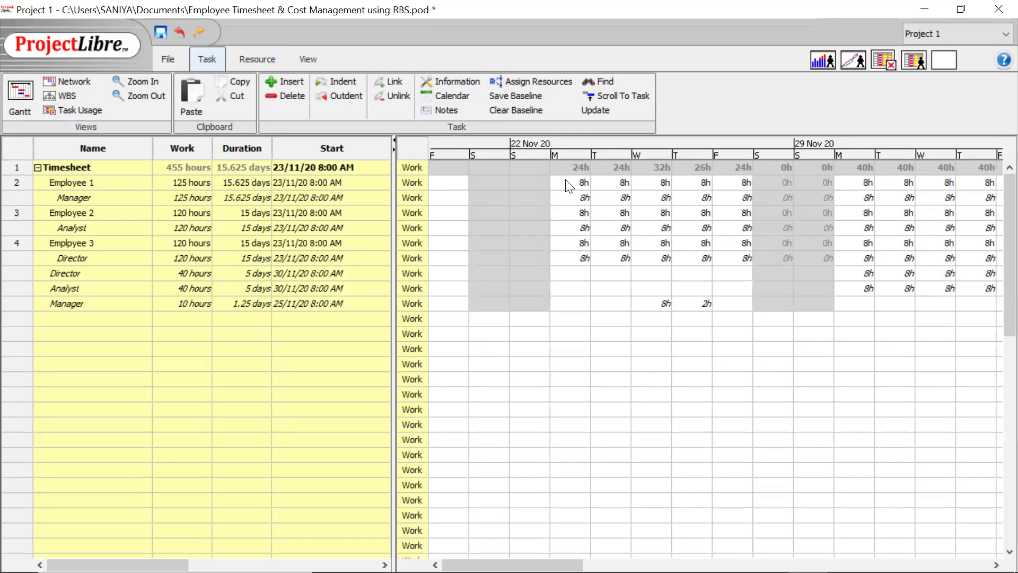
mouse_move(511, 565)
mouse_down()
mouse_move(615, 564)
mouse_move(512, 564)
mouse_up()
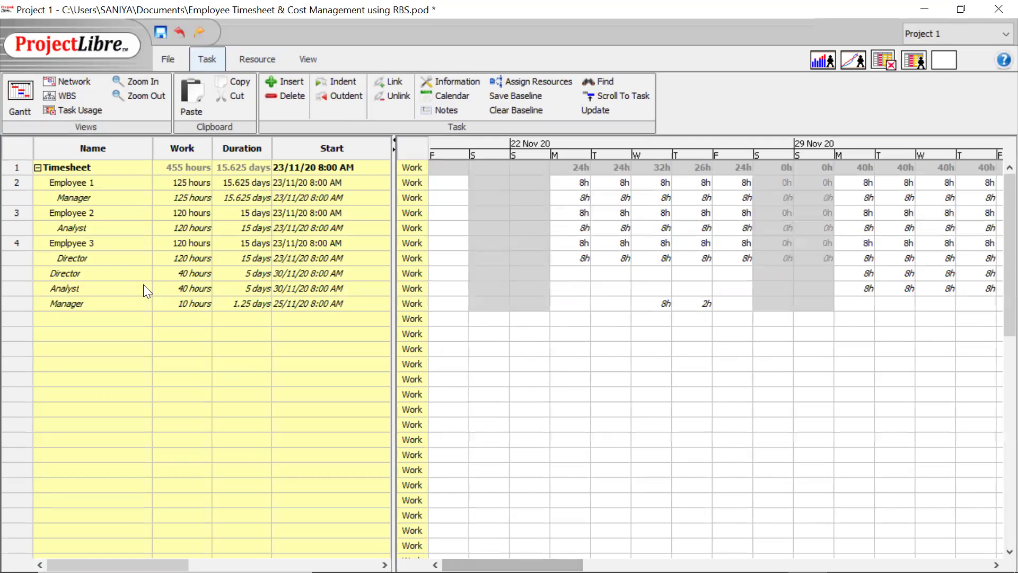
click(179, 195)
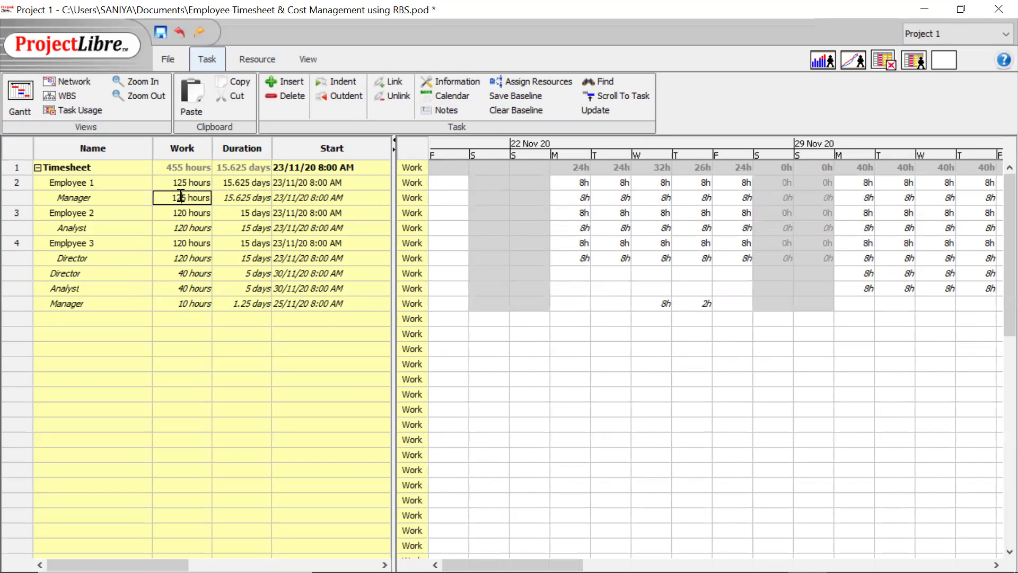
double_click(181, 195)
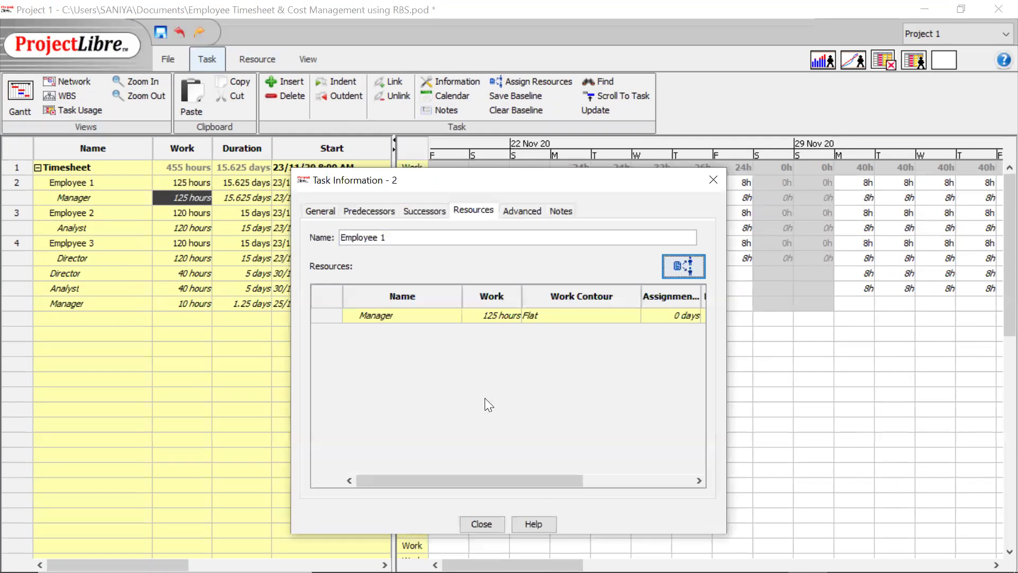
click(498, 528)
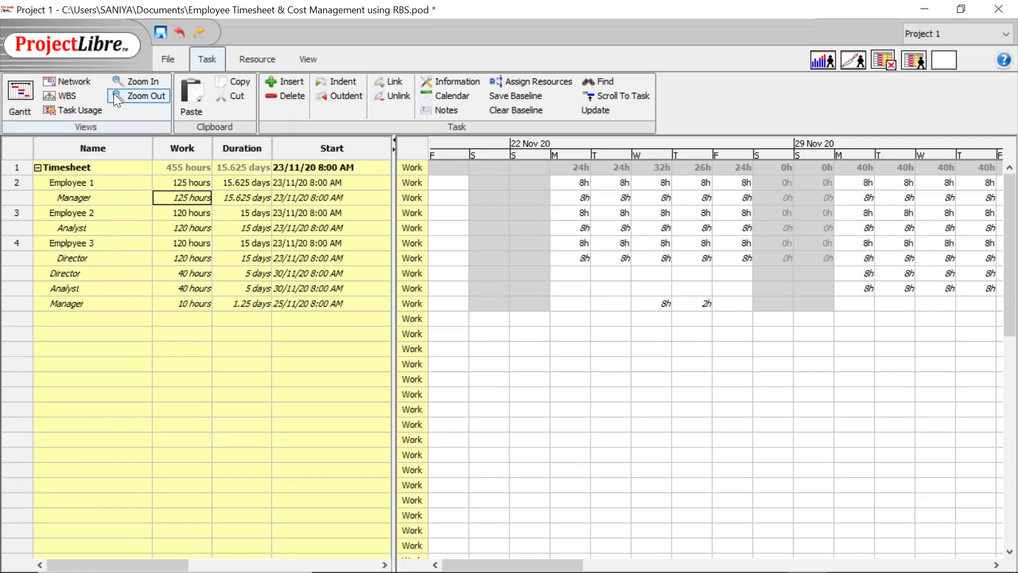
- Review the Gantt chart and the resource sheet, ending on the Gantt chart
click(26, 94)
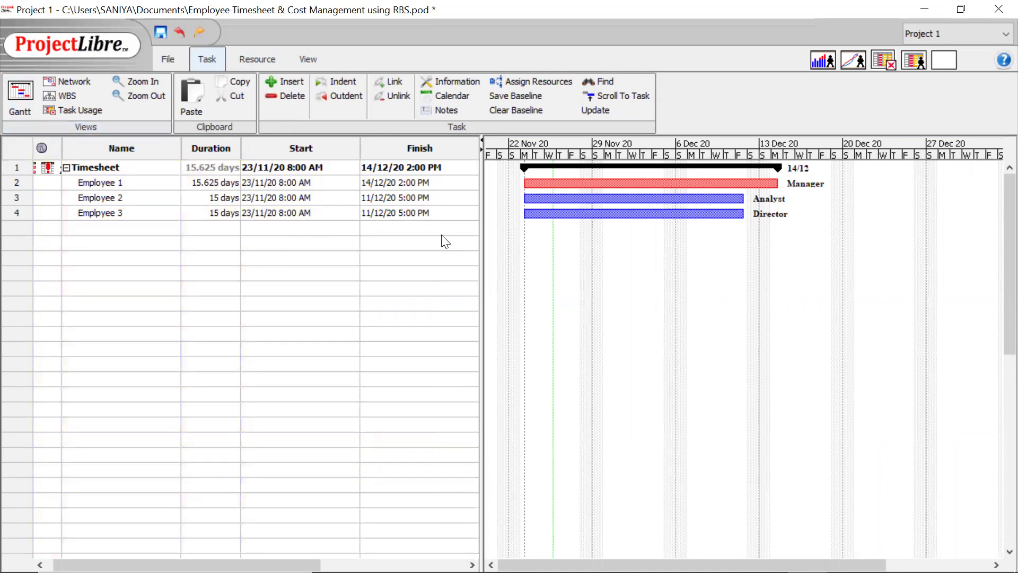
click(245, 60)
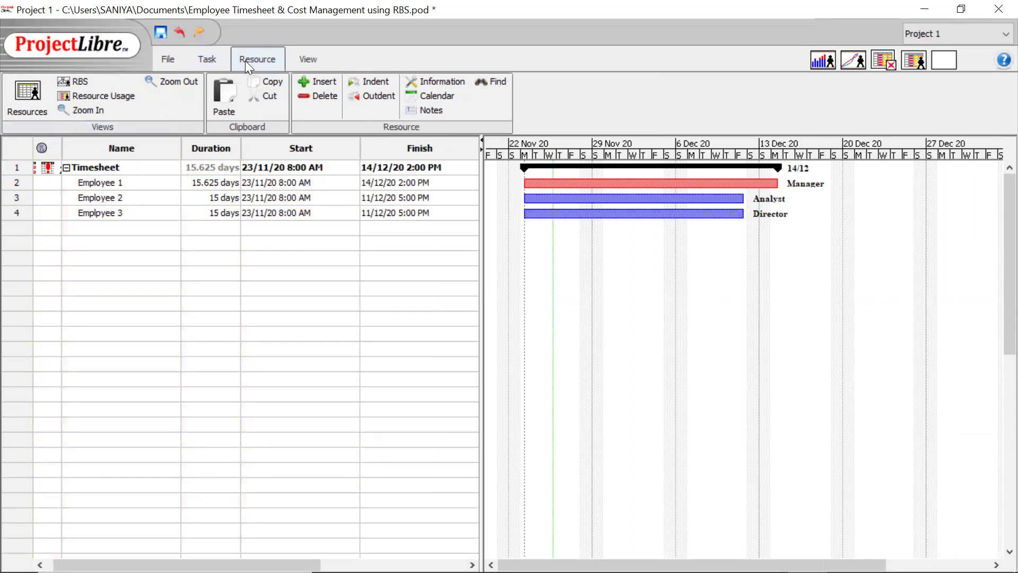
click(24, 100)
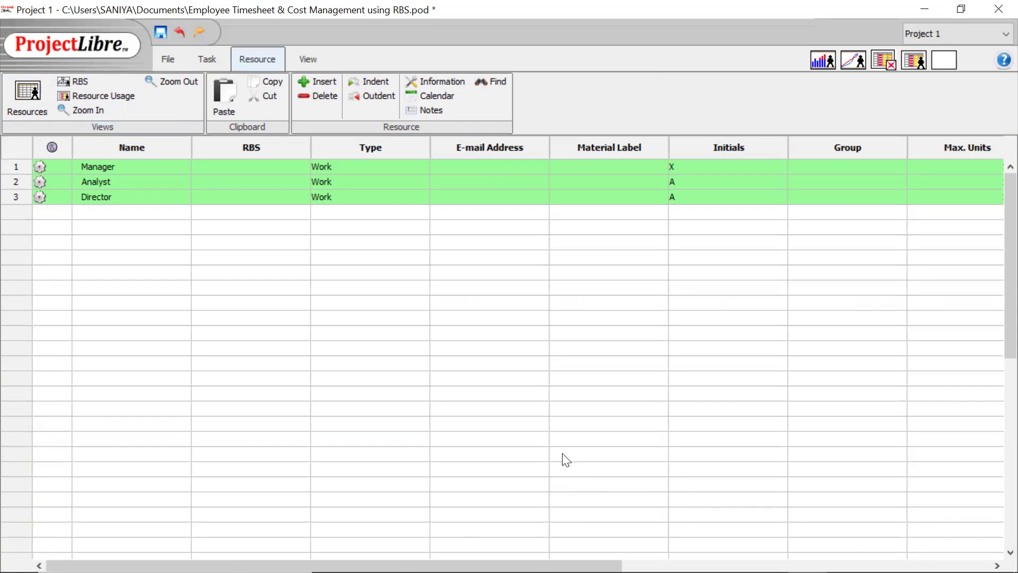
drag(562, 565, 297, 526)
click(214, 60)
click(20, 110)
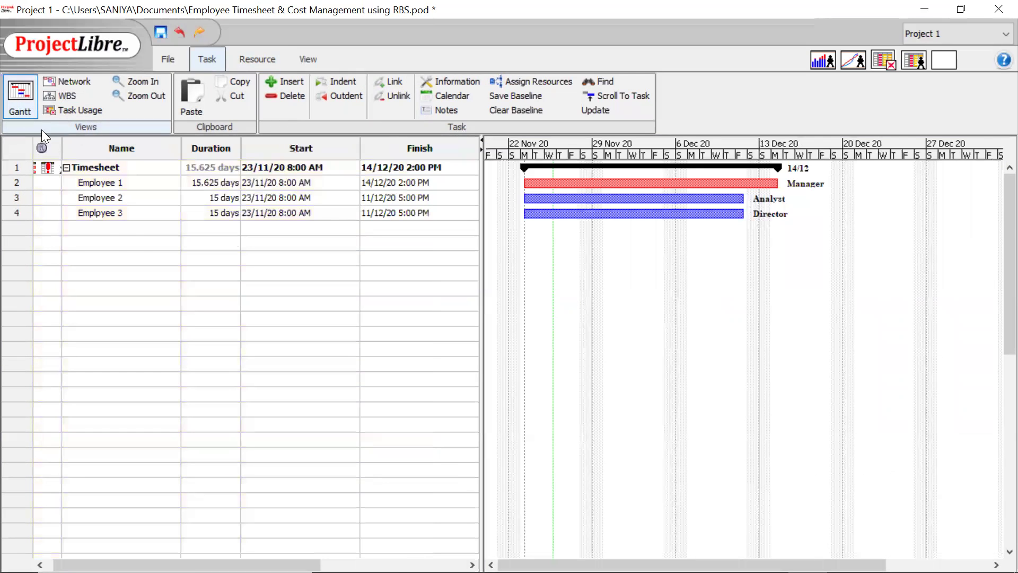